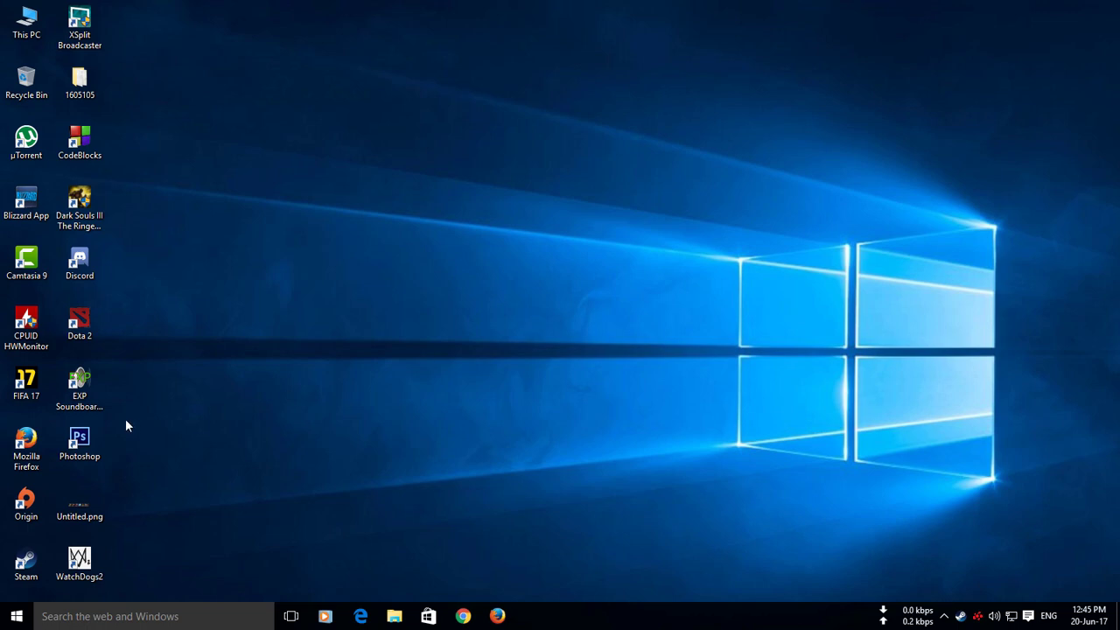
Launch EXP Soundboard and enable the Mic Injector
click(79, 385)
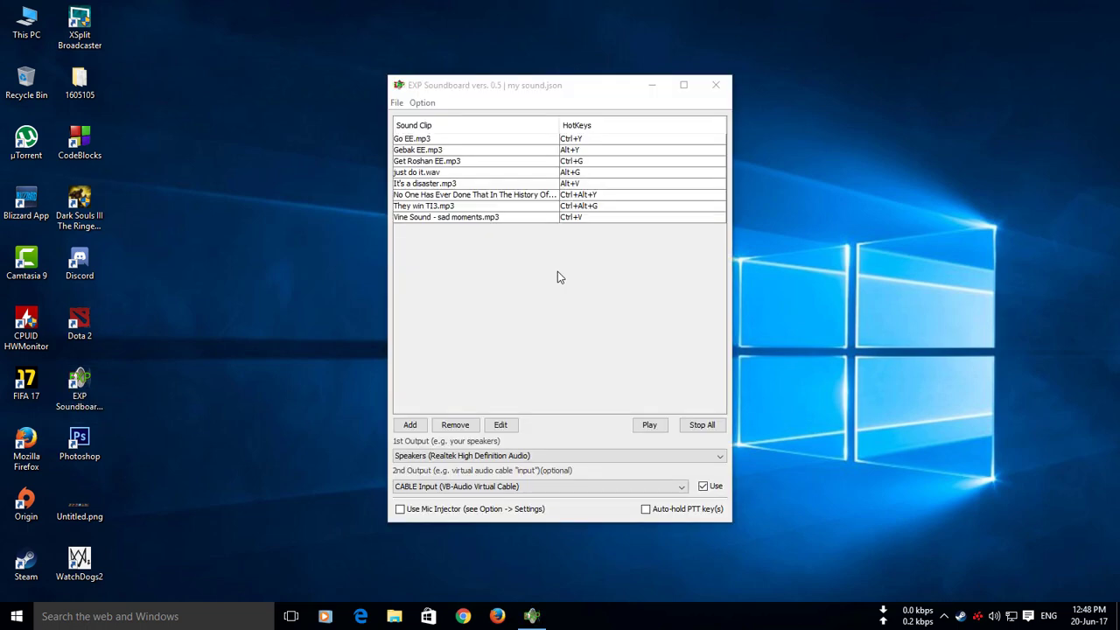
click(560, 278)
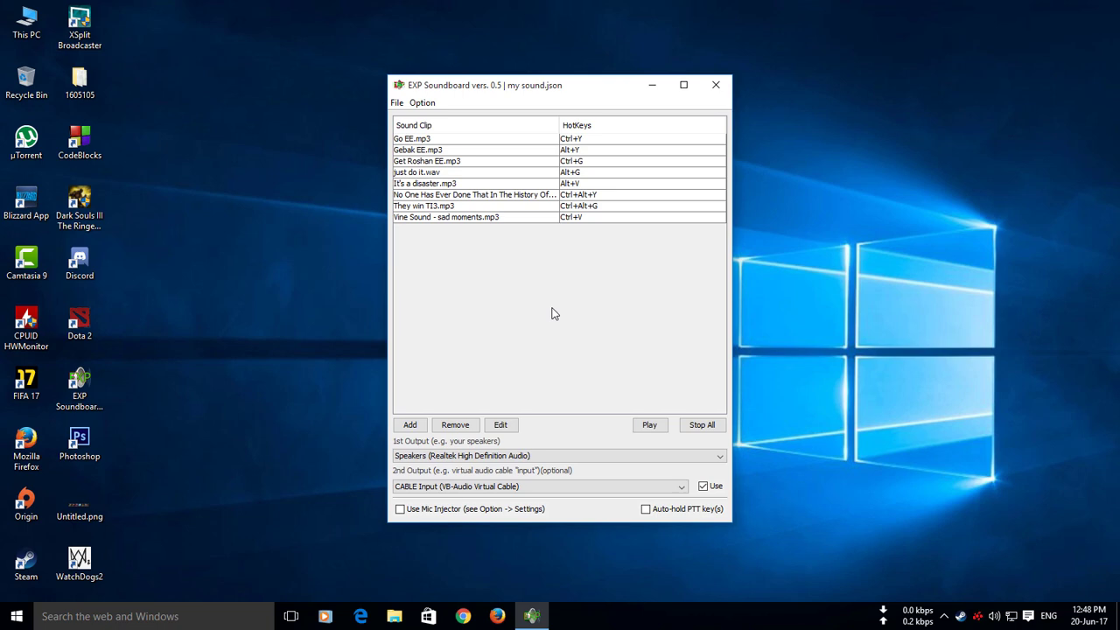
click(401, 514)
Set the Mic Injector's microphone to Microphone (Realtek High Definition Audio) and its virtual audio cable to CABLE Input (VB-Audio Virtual Cable)
click(421, 105)
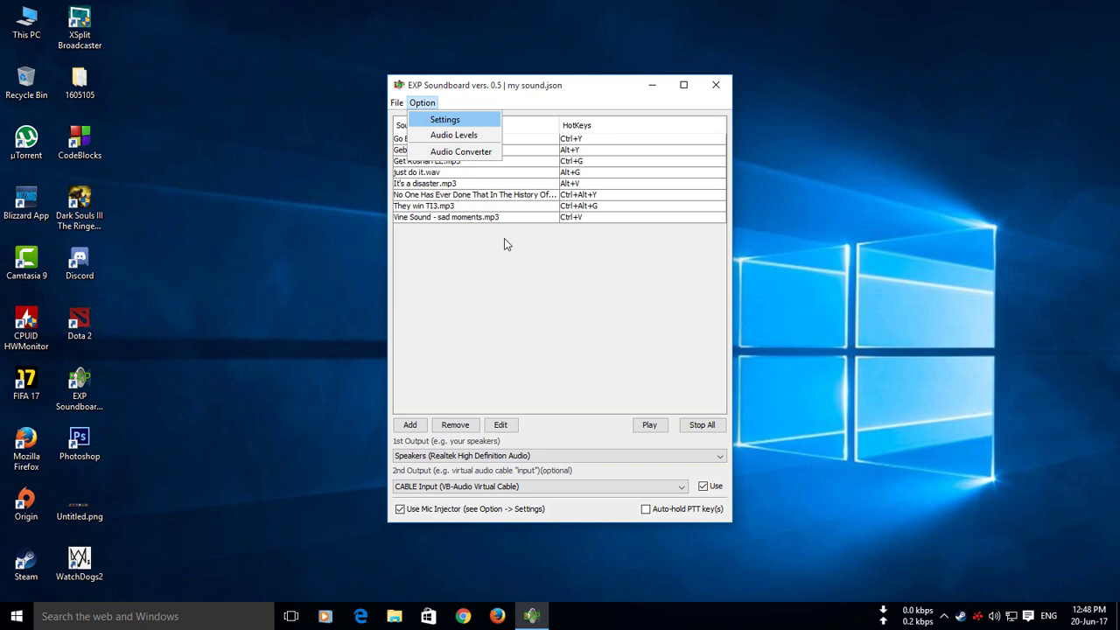
key(Return)
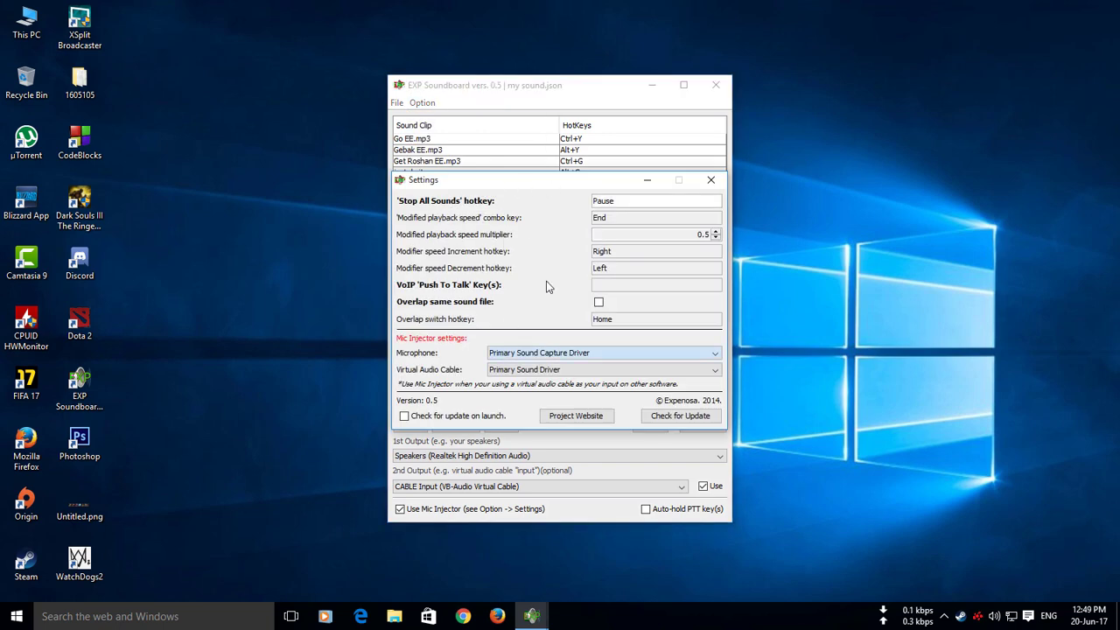
click(622, 354)
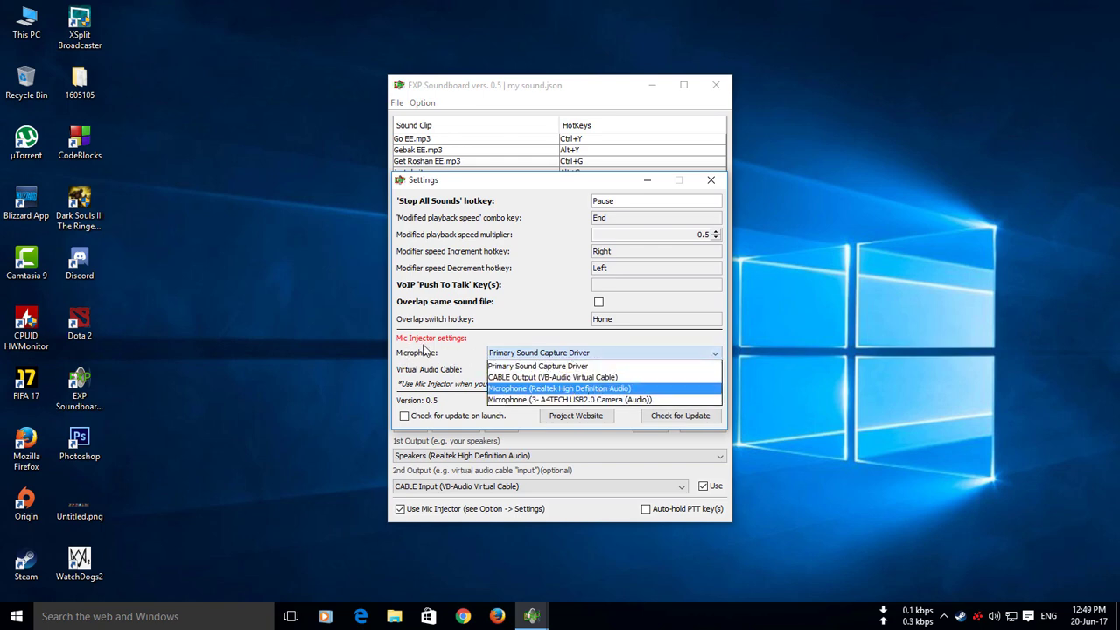
click(569, 388)
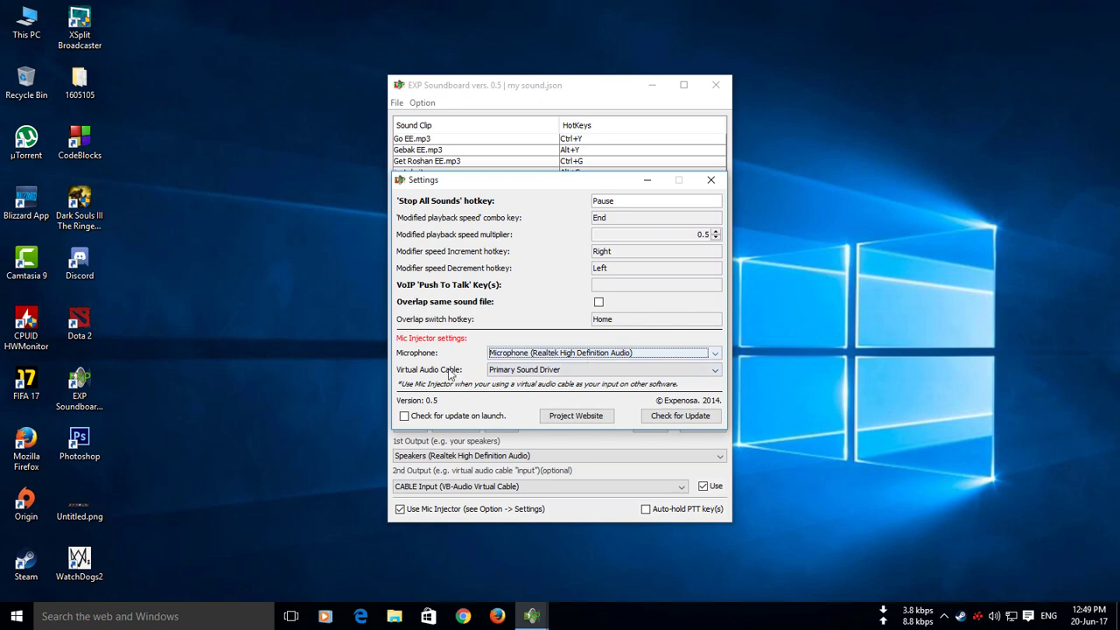
click(561, 372)
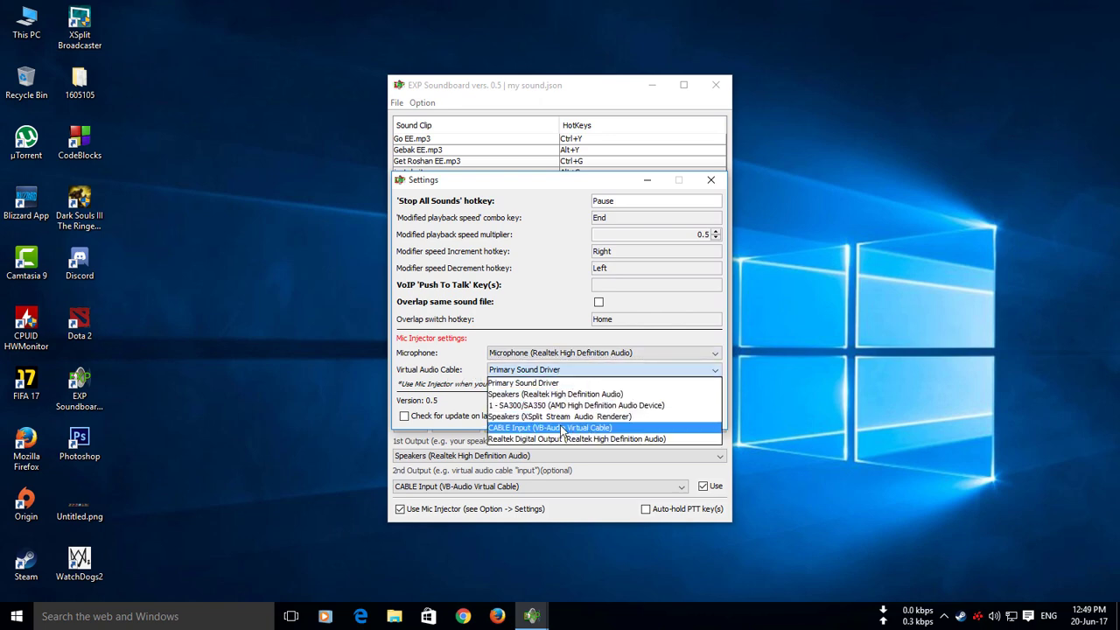
click(620, 430)
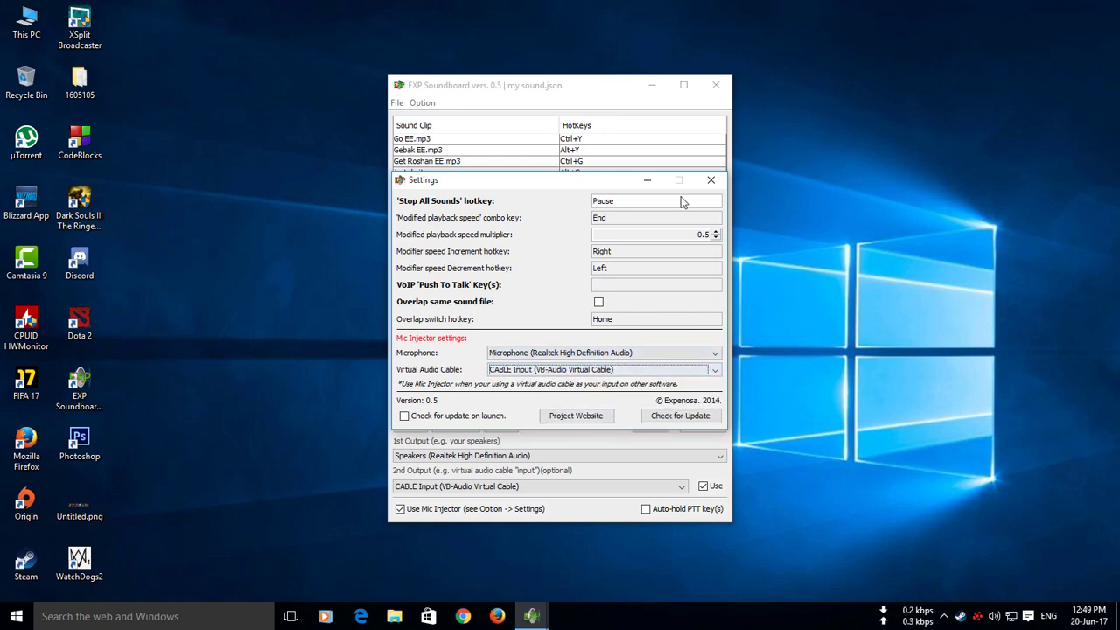
click(710, 181)
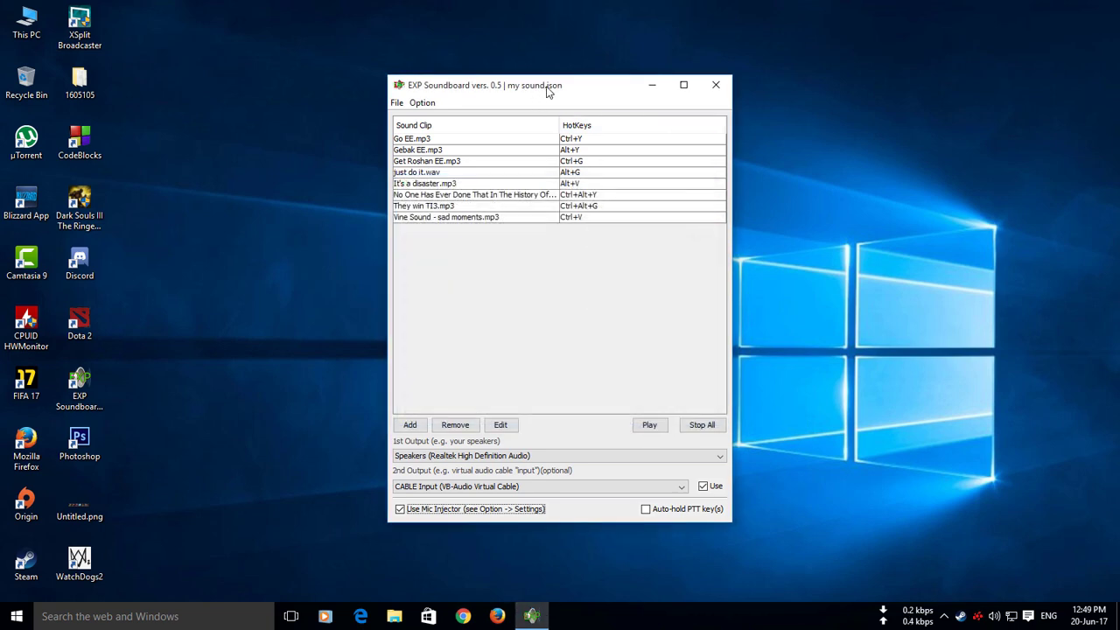
Restart EXP Soundboard by closing it and launching it again from the desktop
click(716, 85)
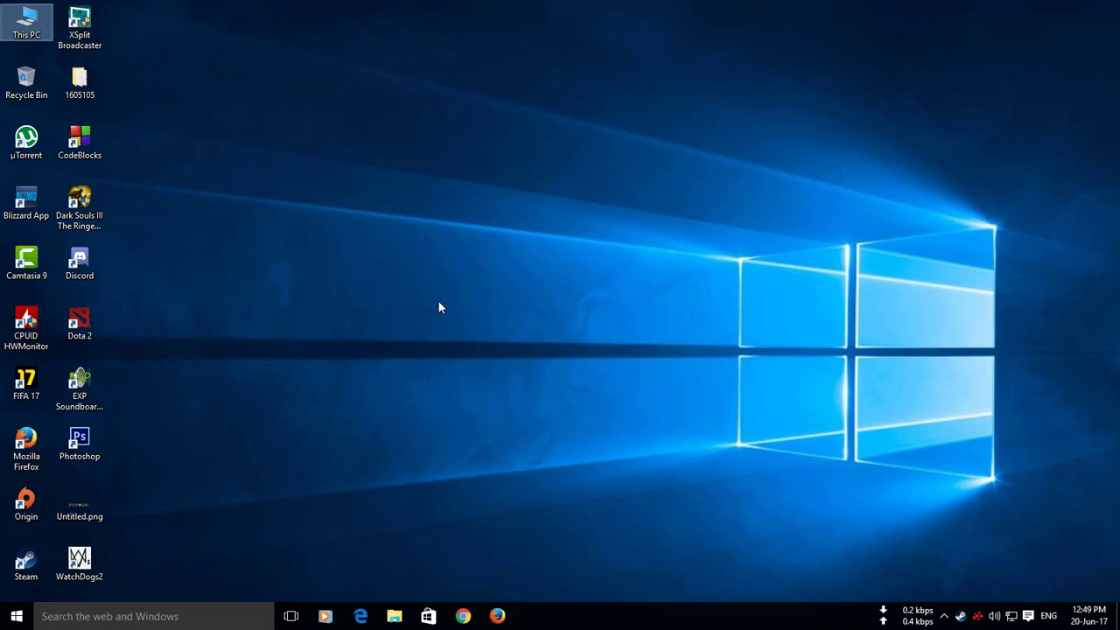
right_click(493, 302)
click(555, 365)
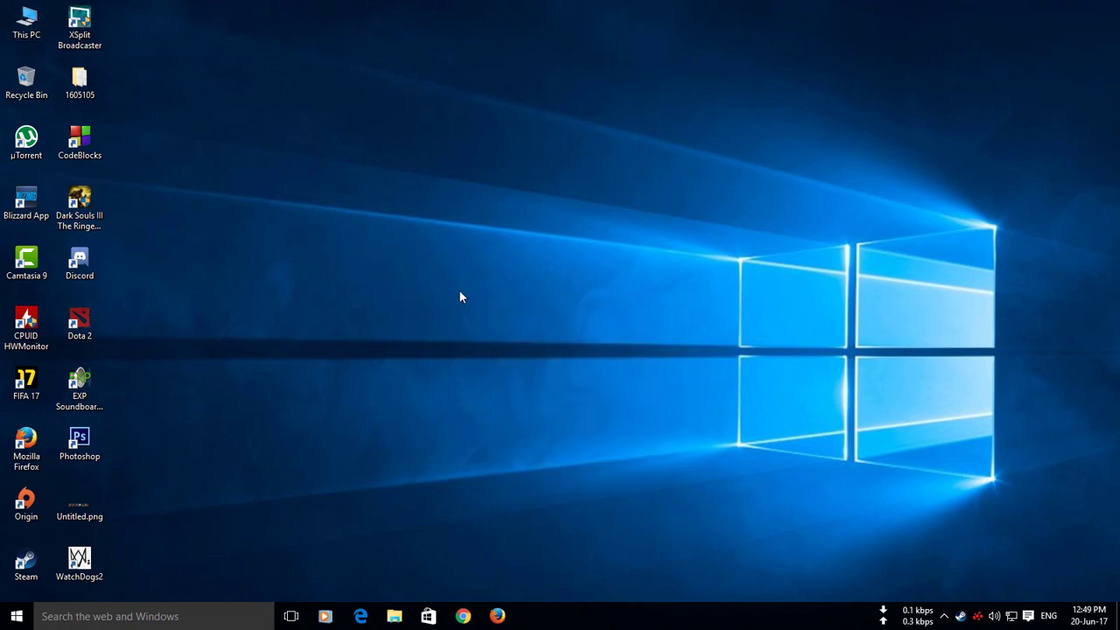
click(93, 385)
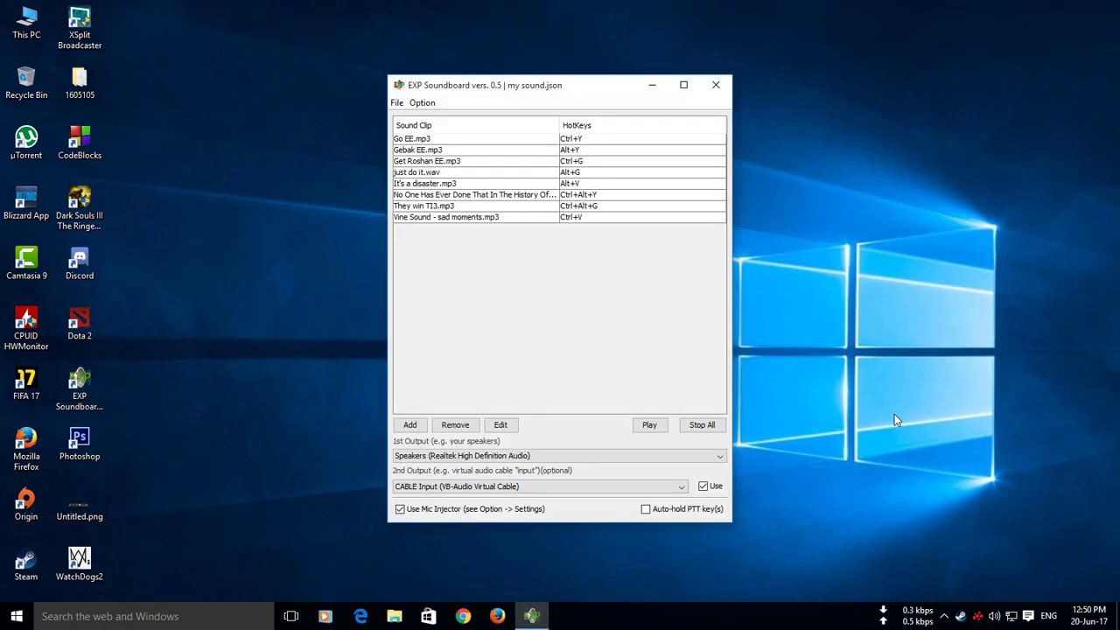
Check the signal level of CABLE Output among the Windows recording devices while playing the Go EE.mp3 clip
right_click(994, 616)
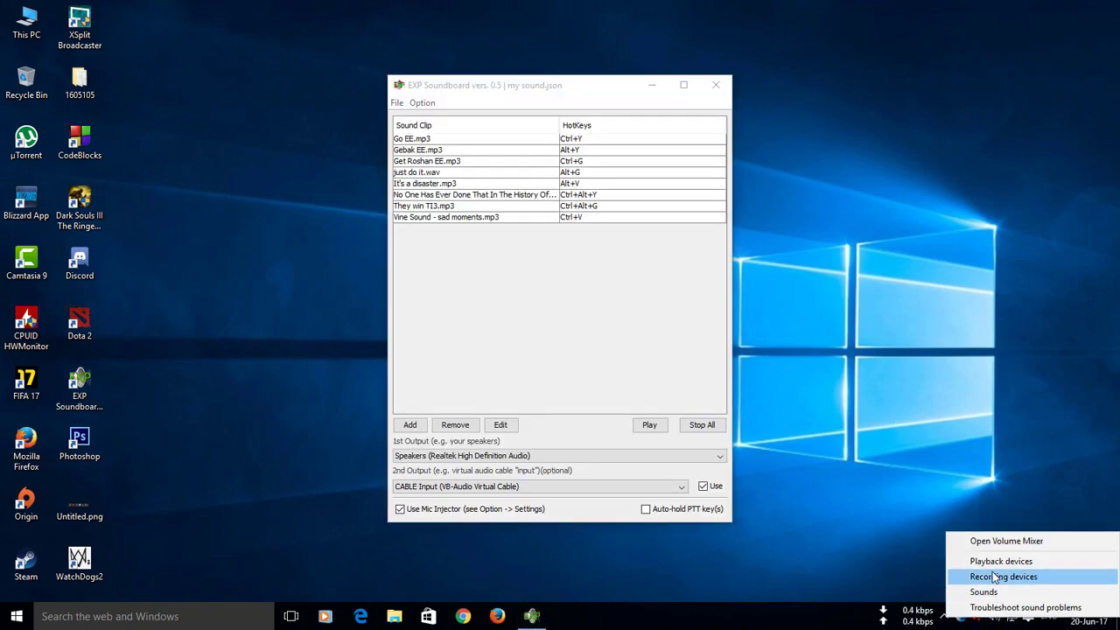
click(1006, 578)
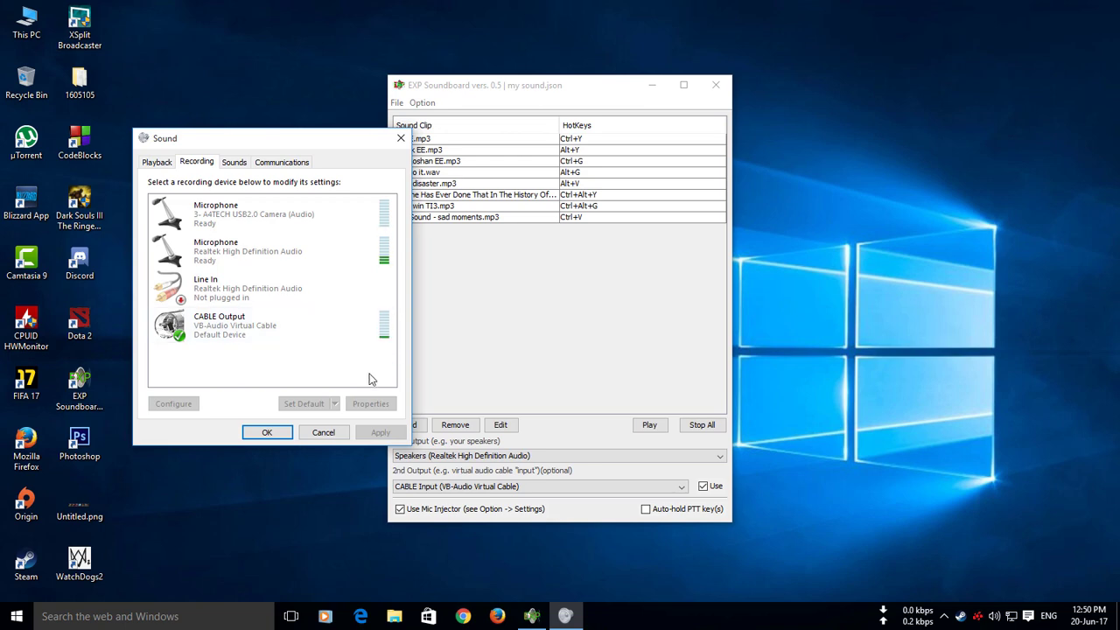
drag(571, 92, 658, 112)
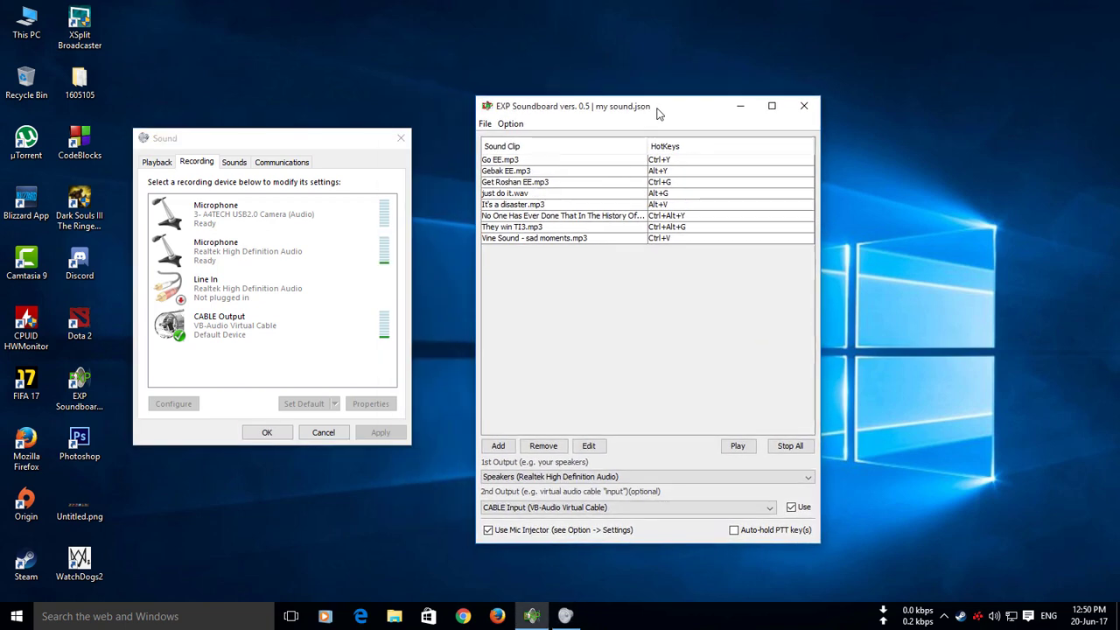
key(ctrl+y)
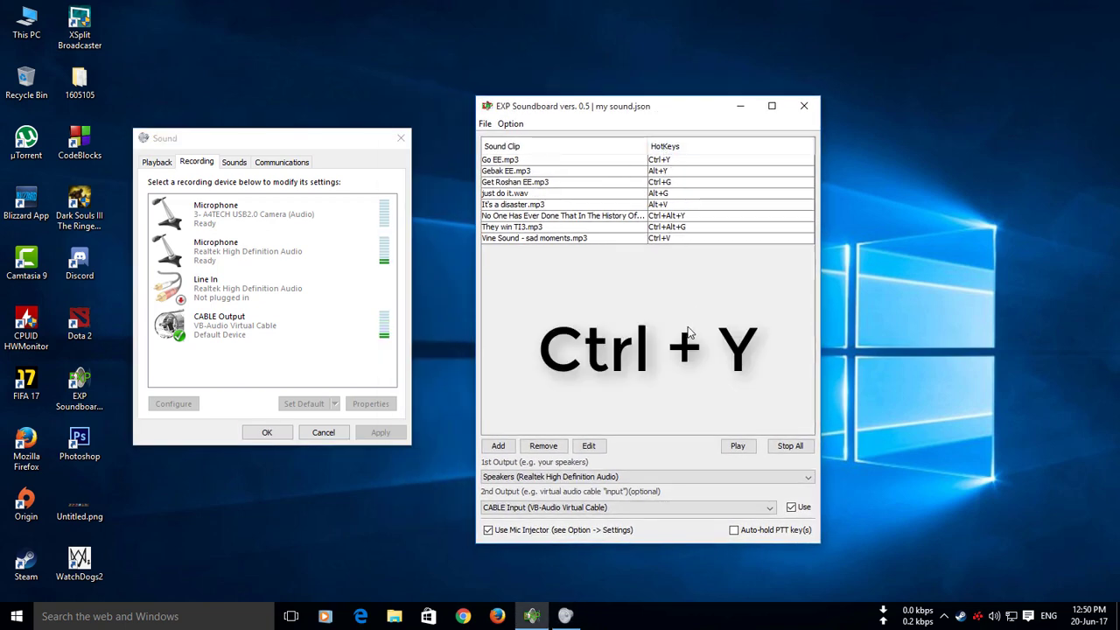
click(272, 434)
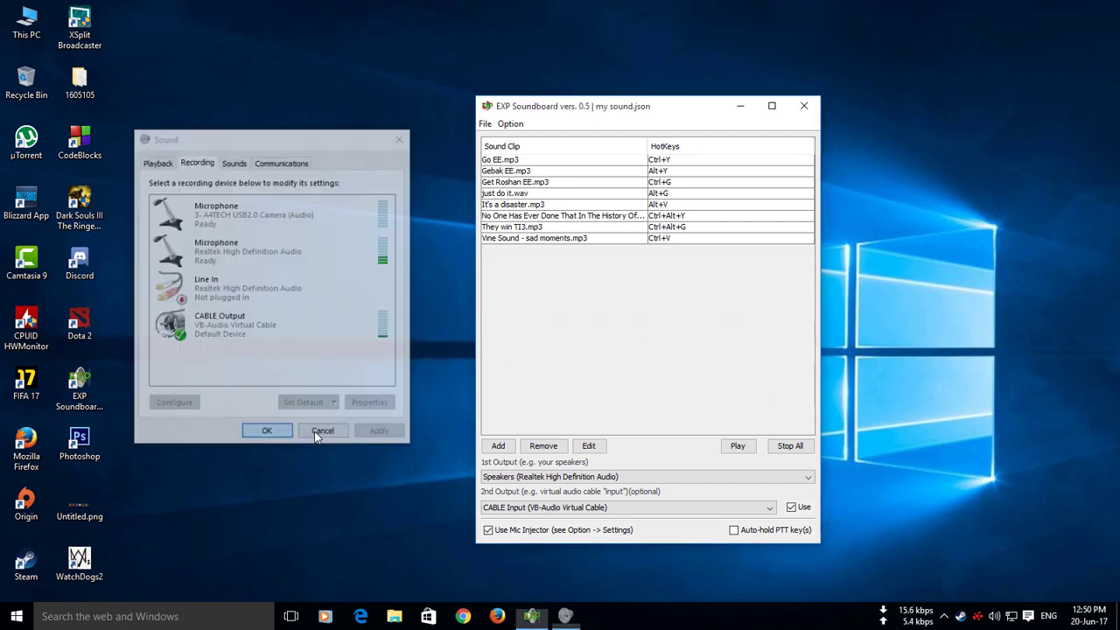
Minimize the soundboard, launch Dota 2 and examine the voice options in its audio settings
click(741, 106)
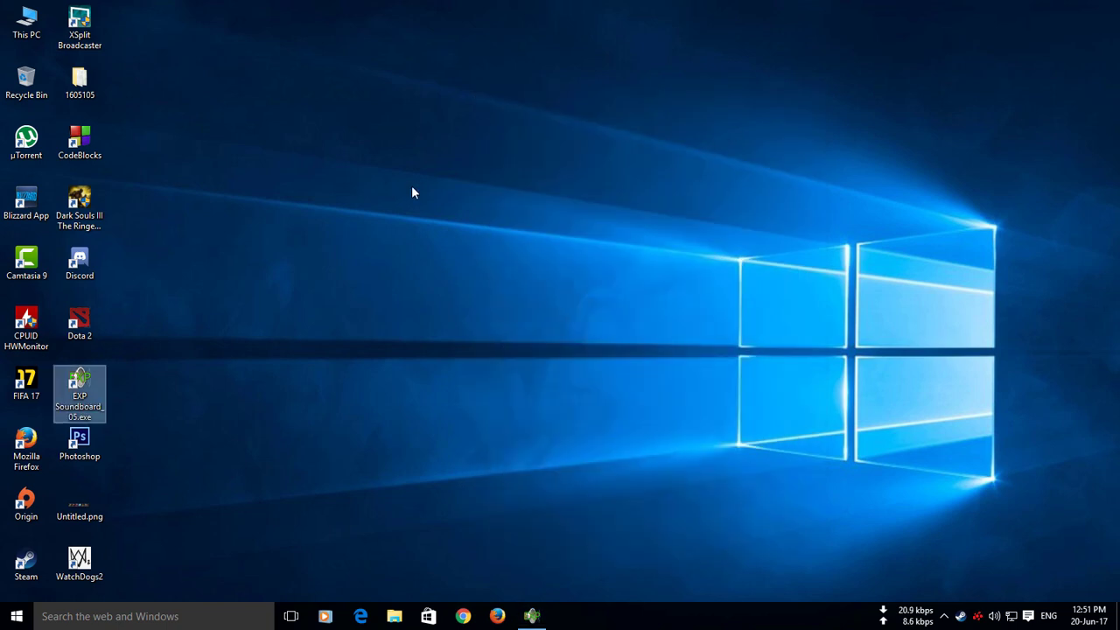
right_click(408, 185)
click(470, 252)
double_click(79, 322)
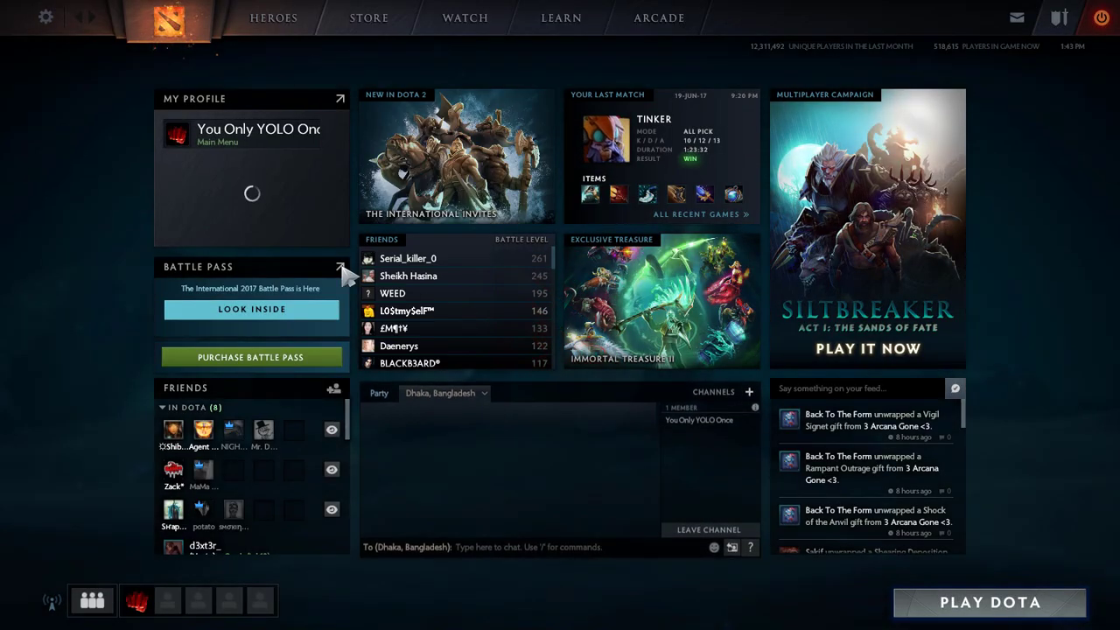
click(46, 21)
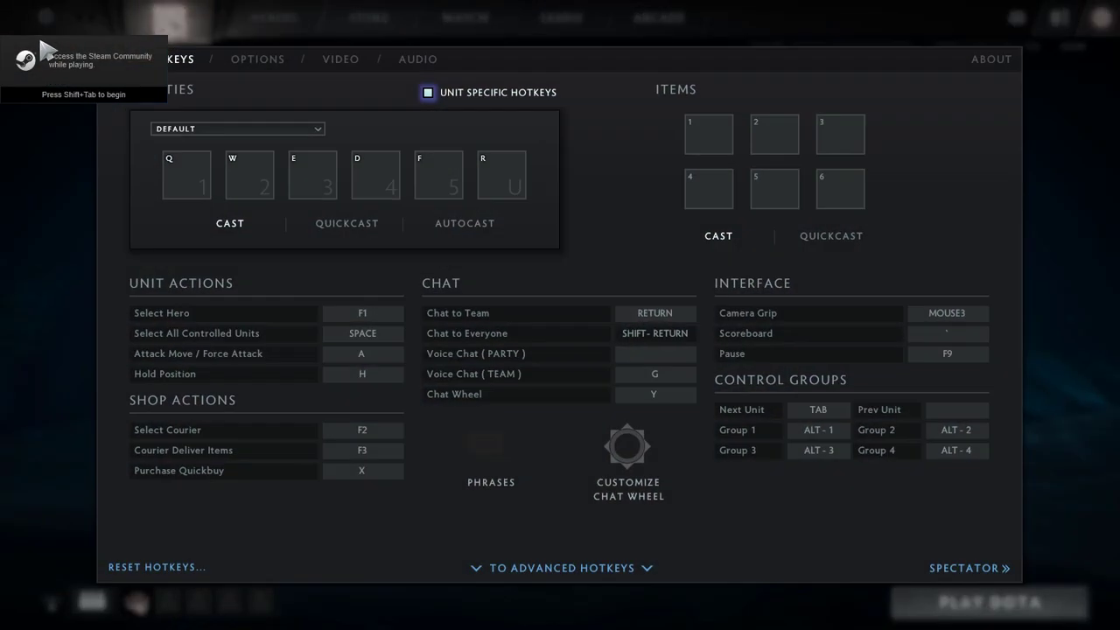
click(423, 65)
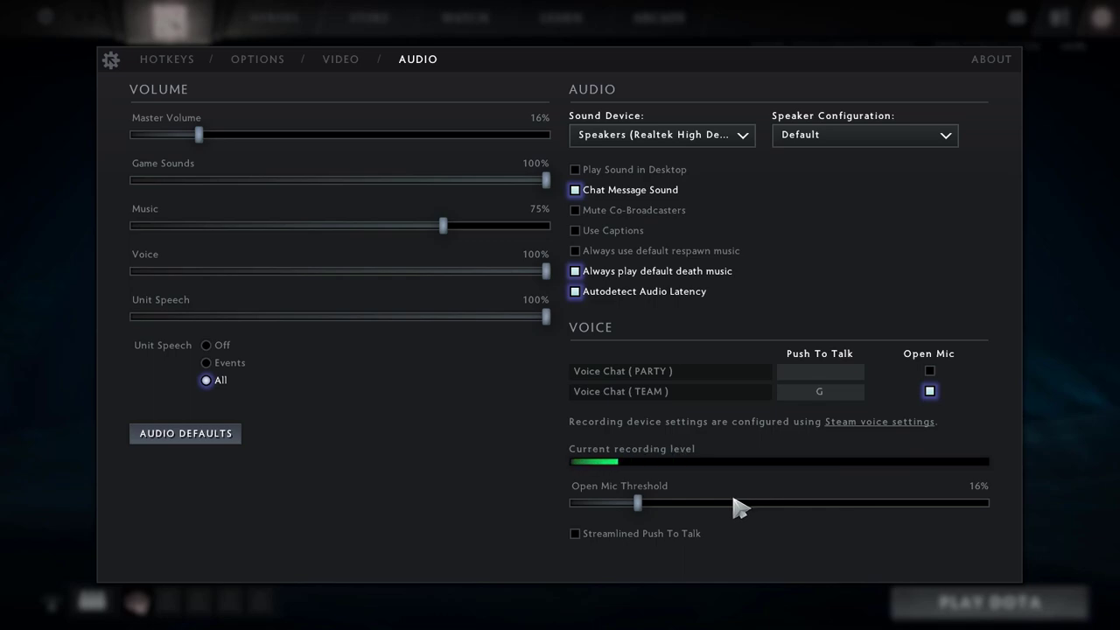
Leave the audio settings and quit Dota 2
click(111, 63)
click(1099, 17)
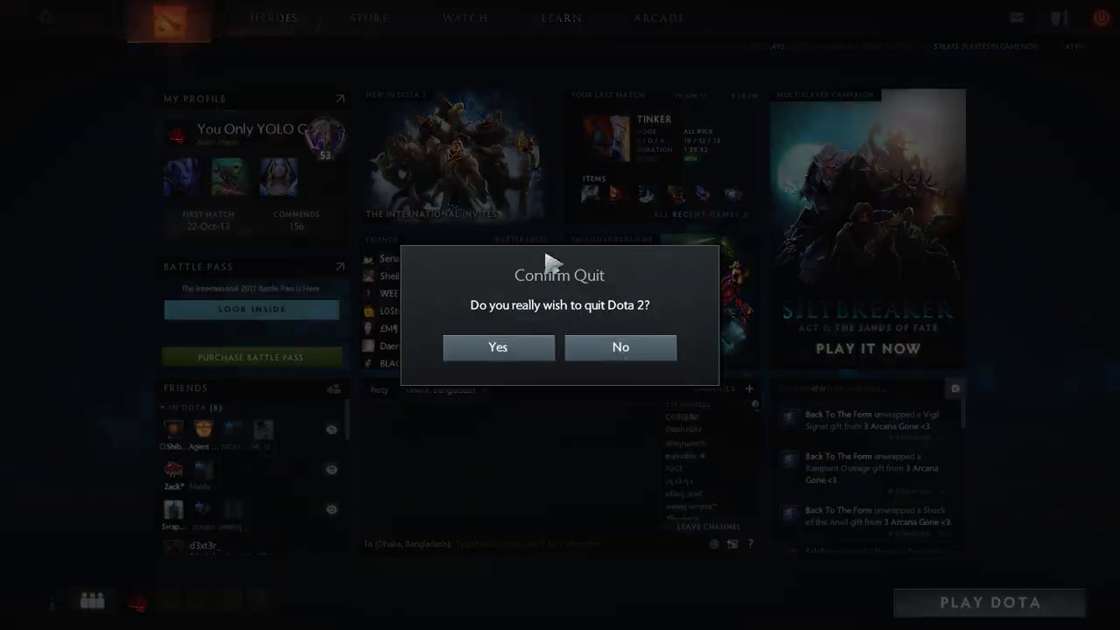
click(502, 347)
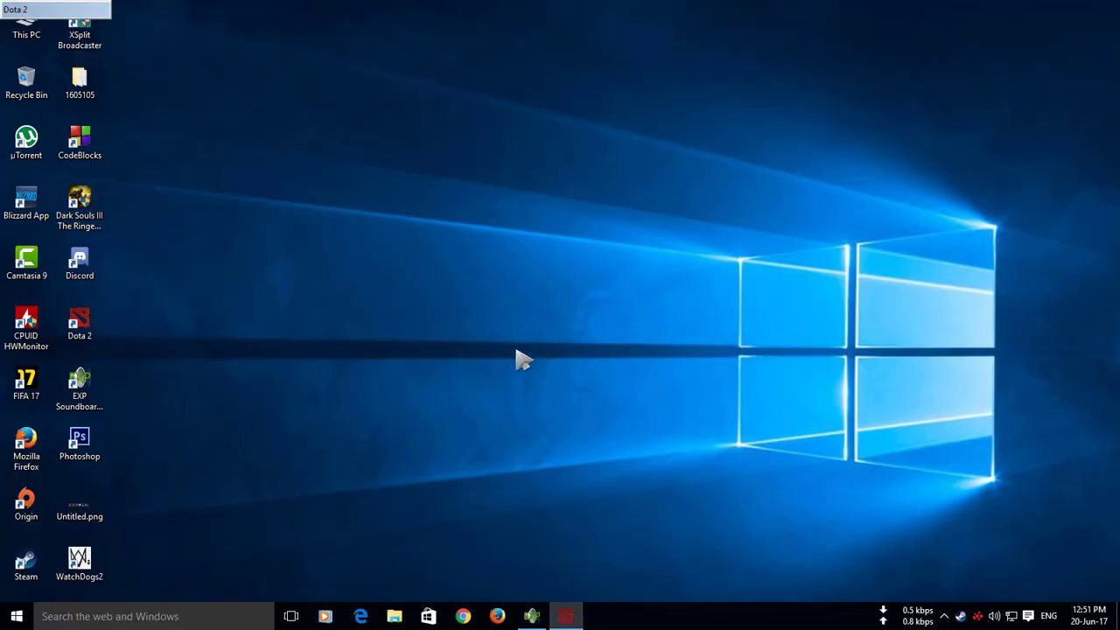
right_click(498, 278)
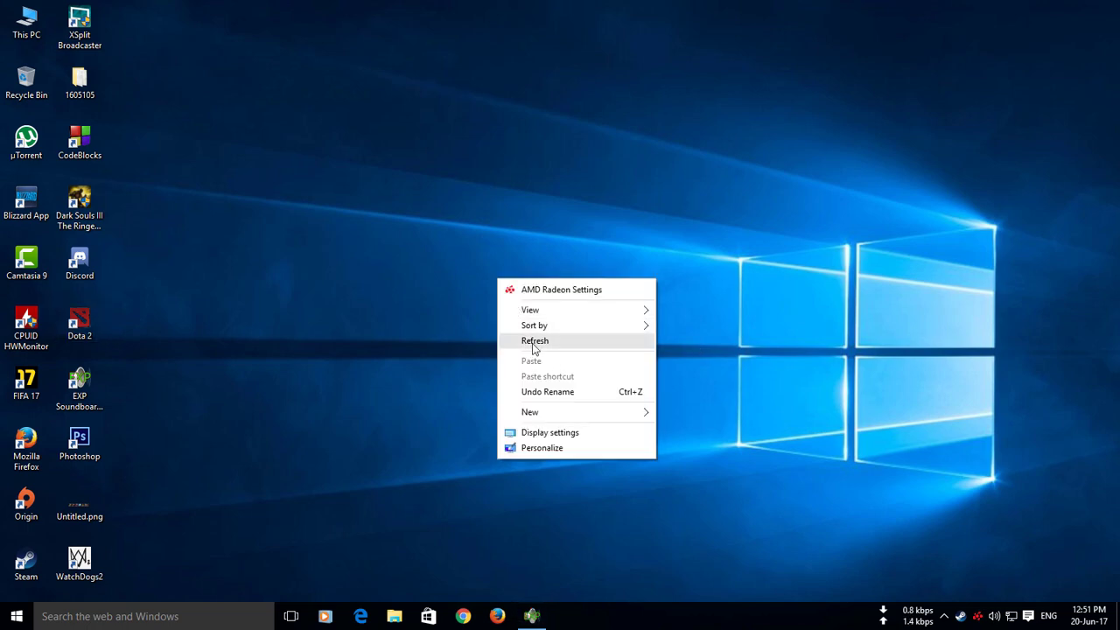
click(532, 341)
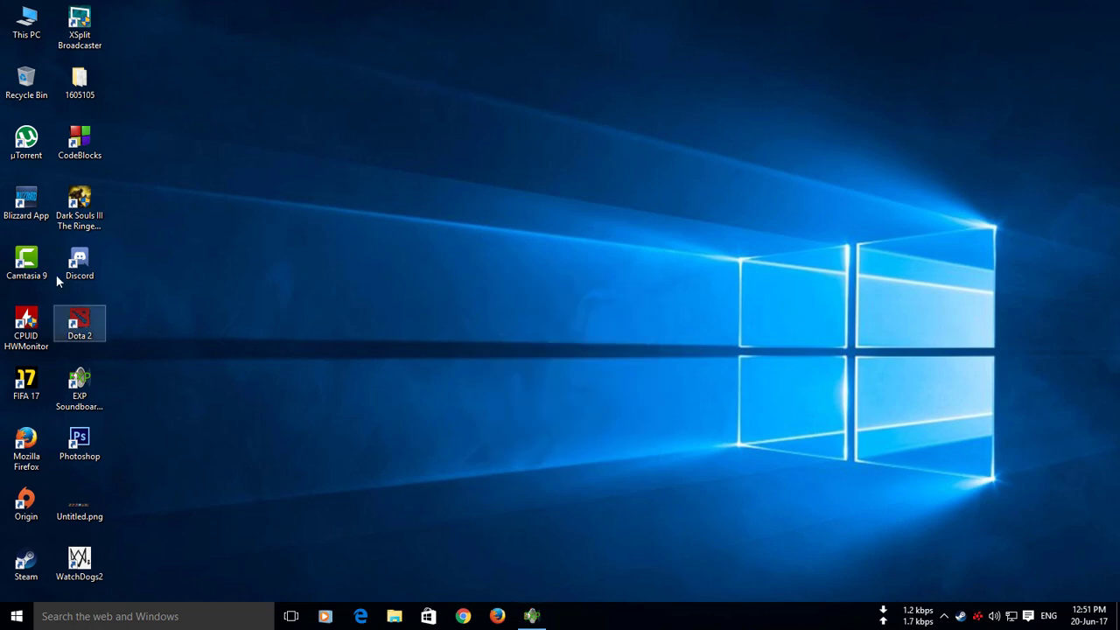
click(79, 261)
right_click(488, 269)
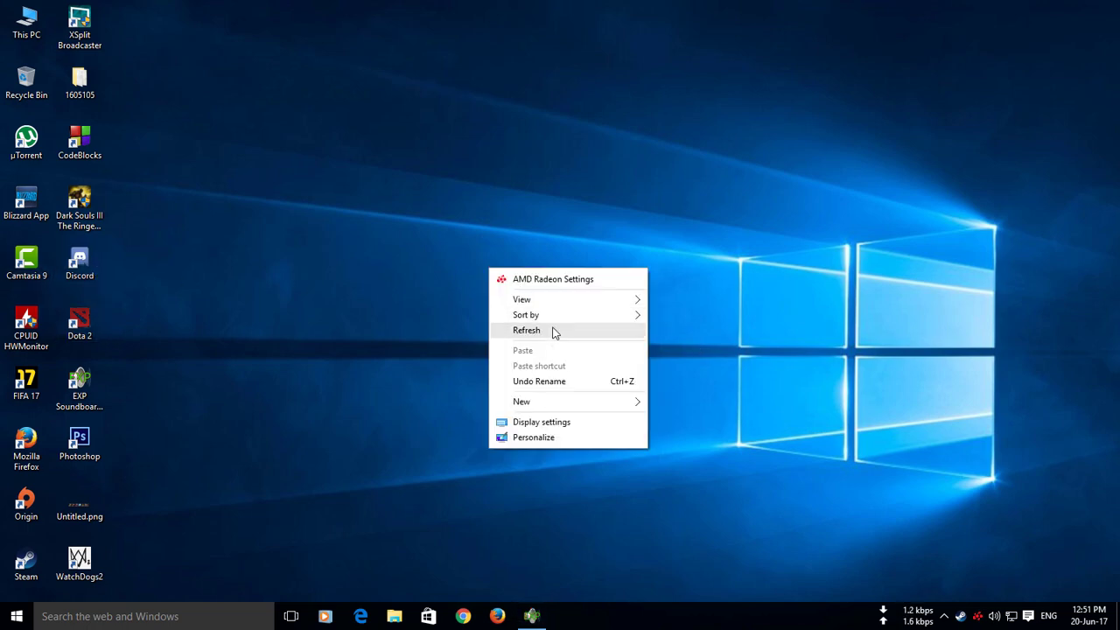
click(543, 331)
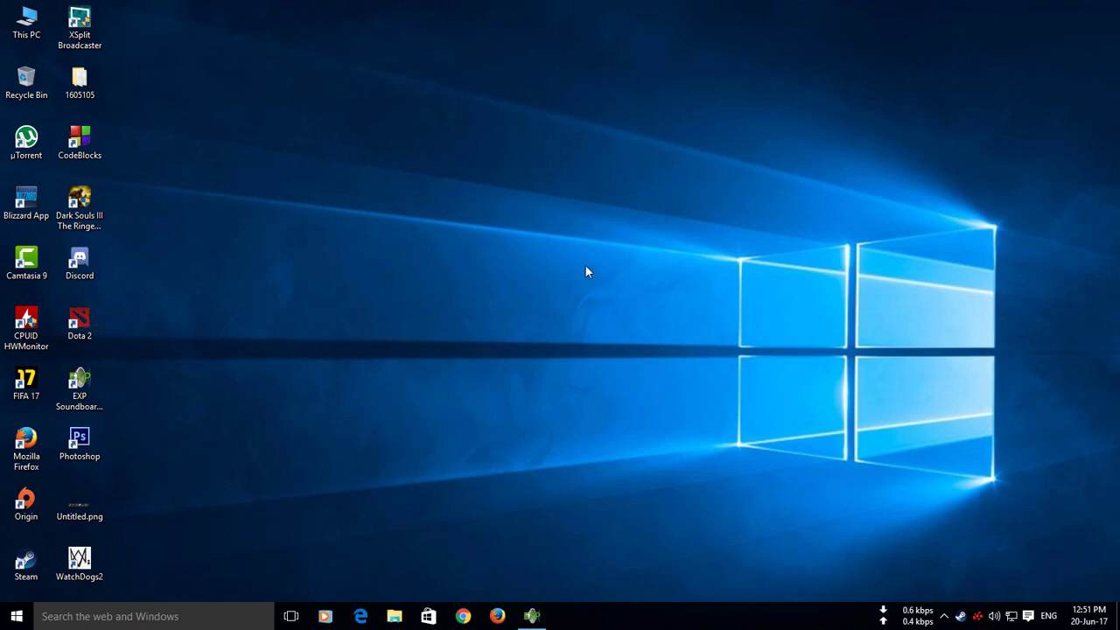
right_click(436, 296)
click(522, 358)
Bring the minimized EXP Soundboard window back to the desktop and close the program
click(532, 616)
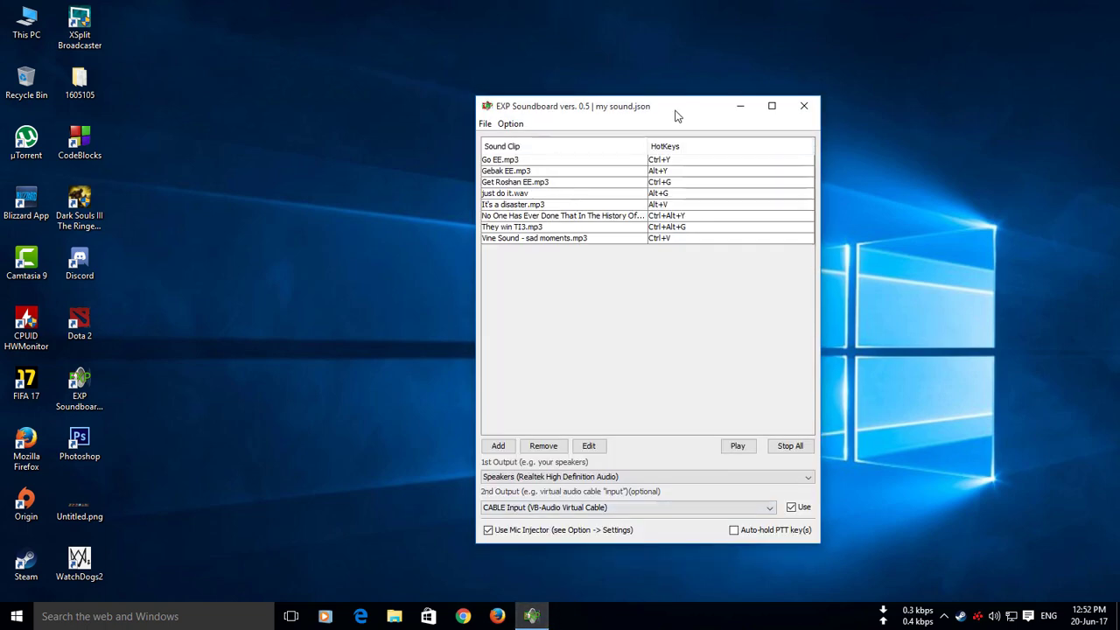
drag(675, 116, 604, 117)
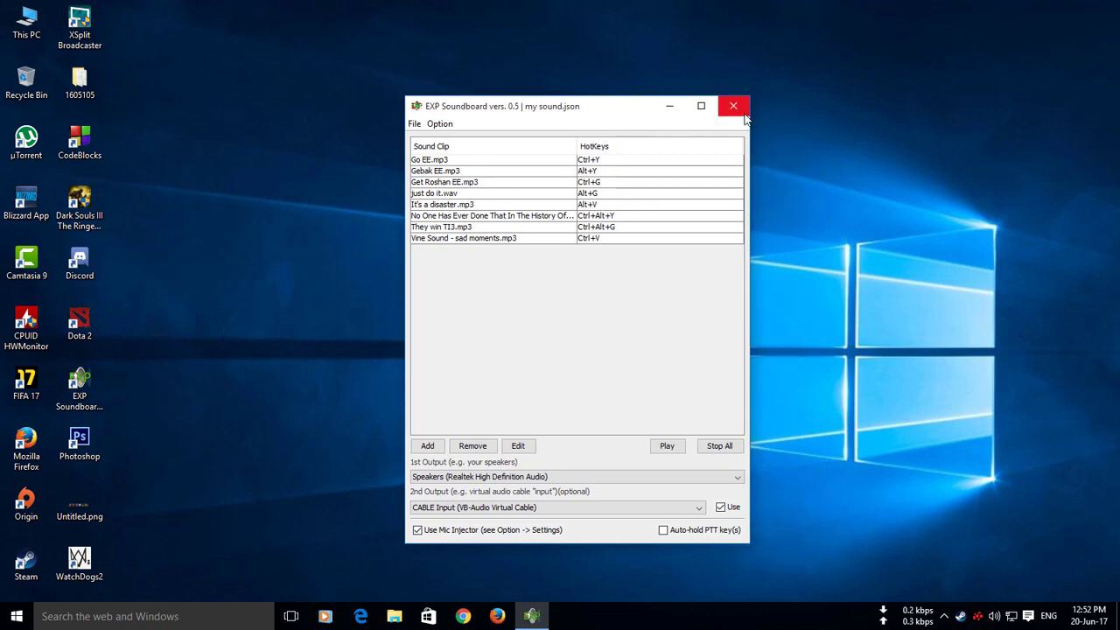
right_click(834, 213)
click(867, 276)
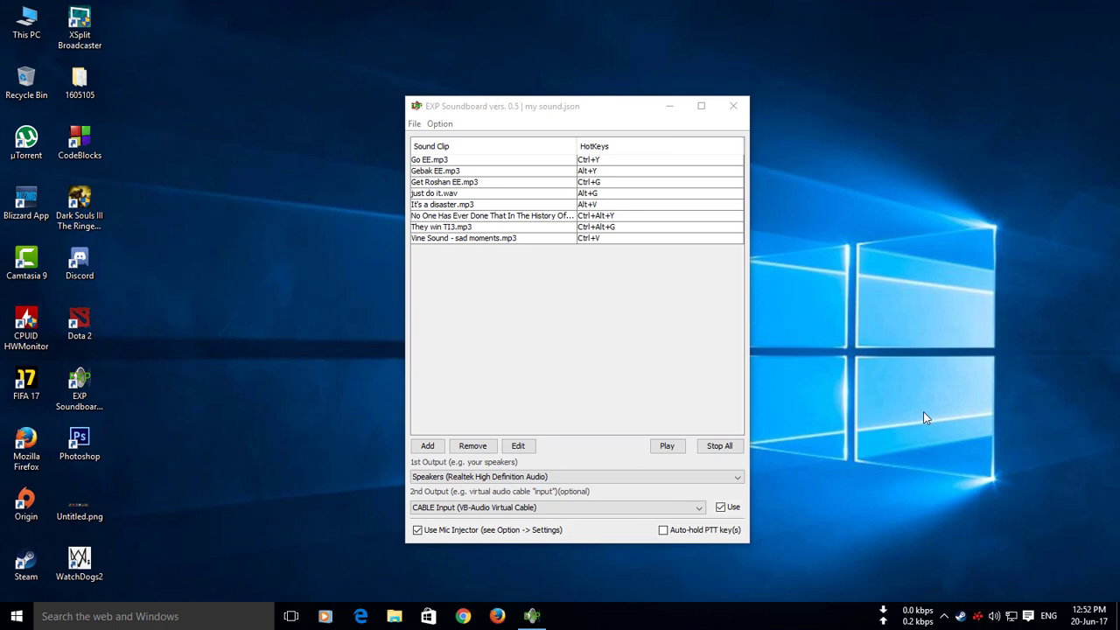
click(540, 112)
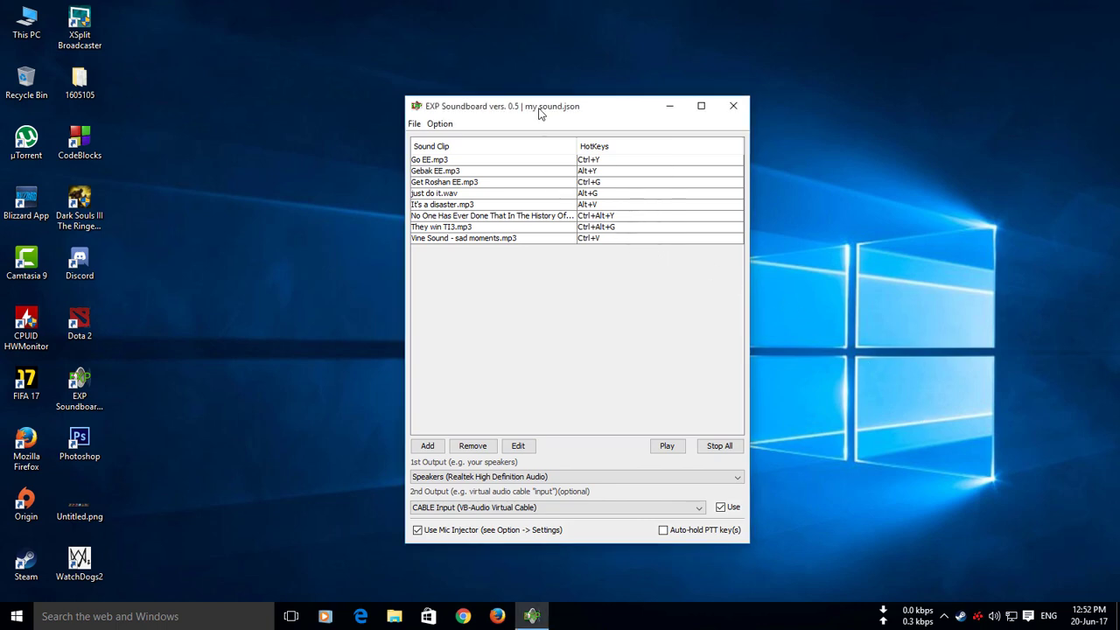
key(alt+F4)
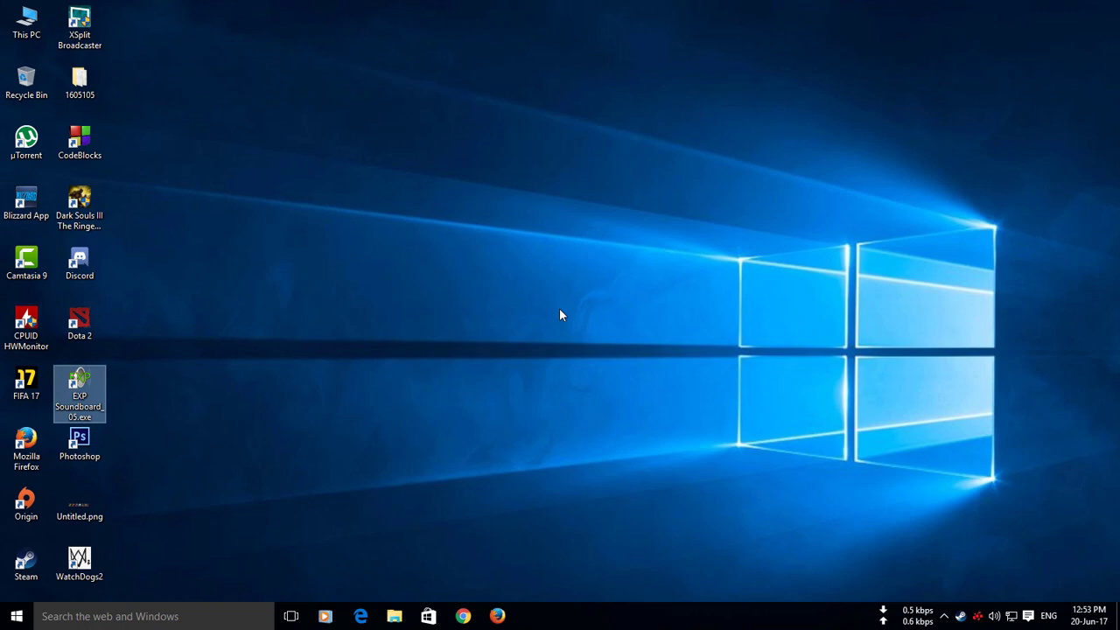
right_click(560, 309)
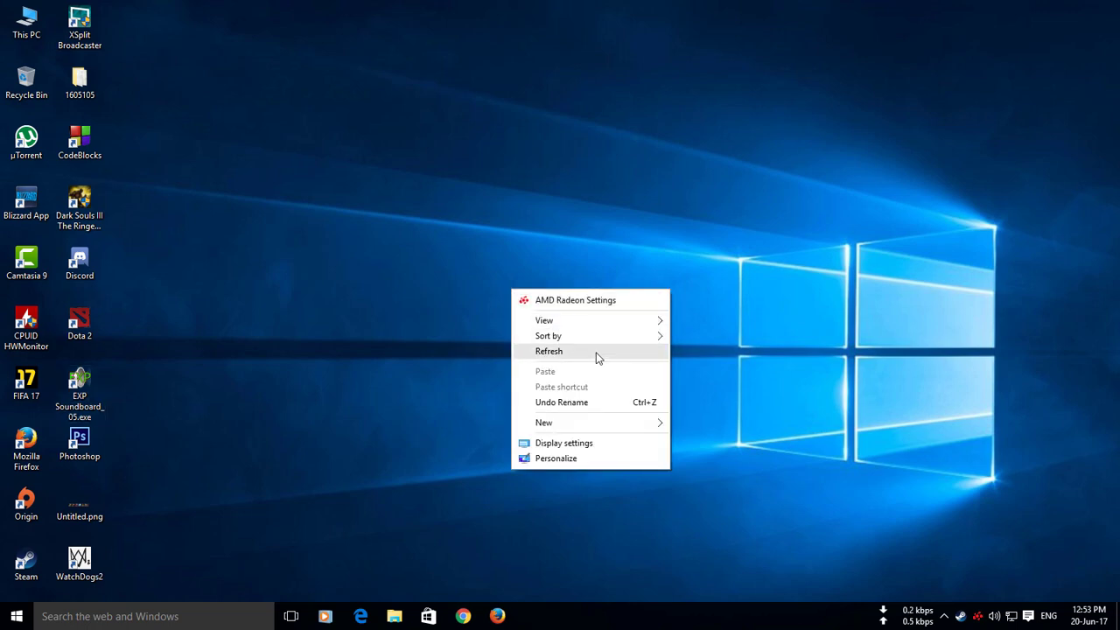
click(595, 352)
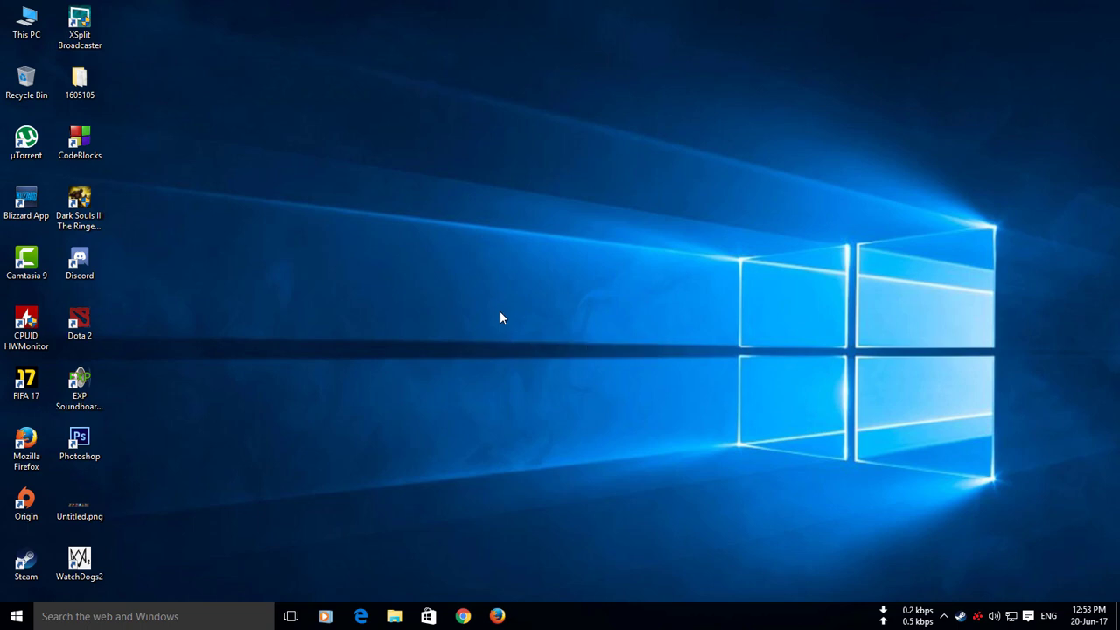
Set the Realtek High Definition Audio microphone as the default Windows recording device and close the sound settings
right_click(994, 616)
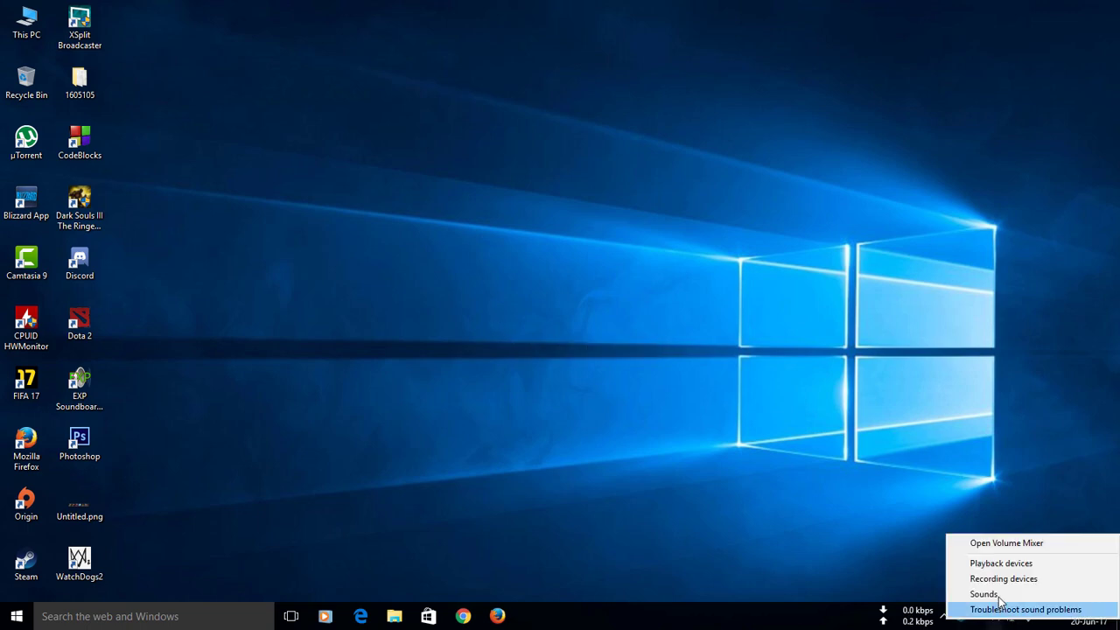
click(1047, 578)
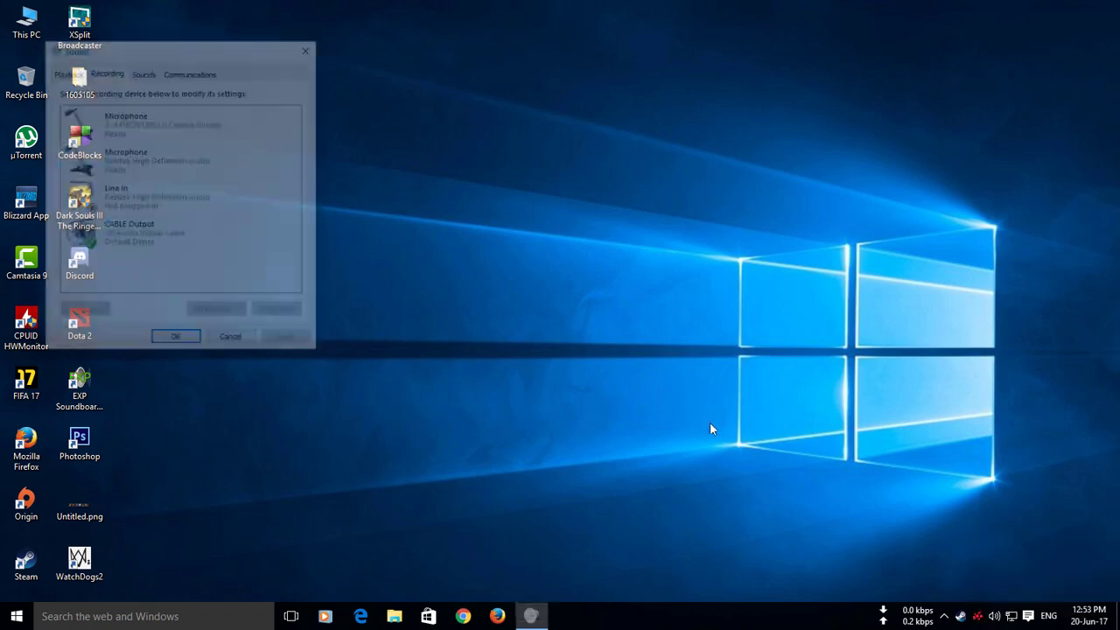
click(179, 158)
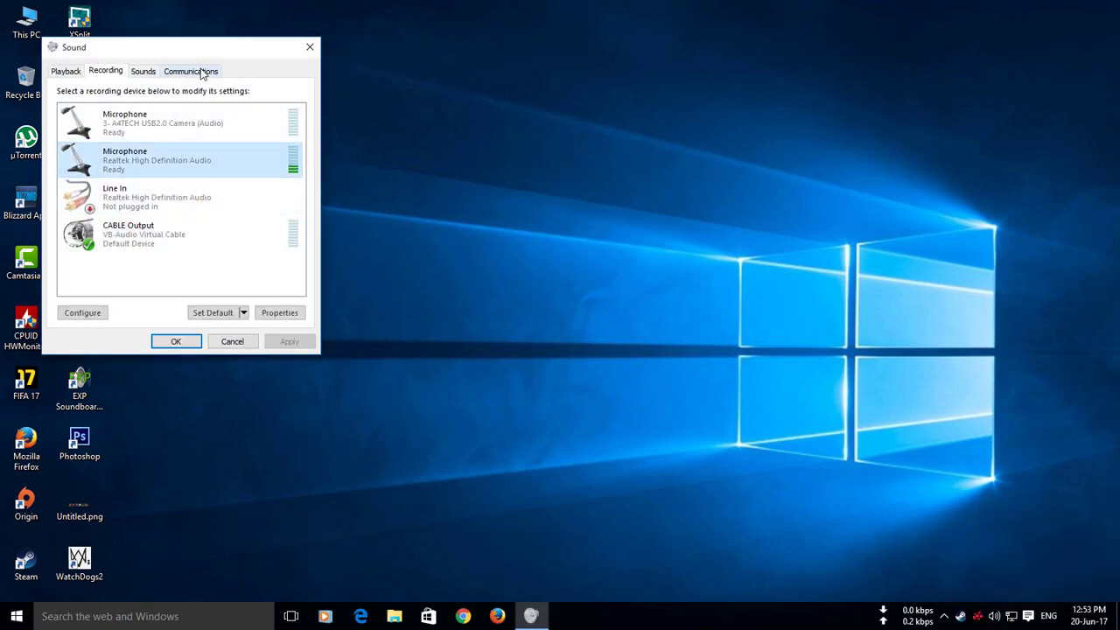
drag(183, 52, 340, 121)
click(399, 384)
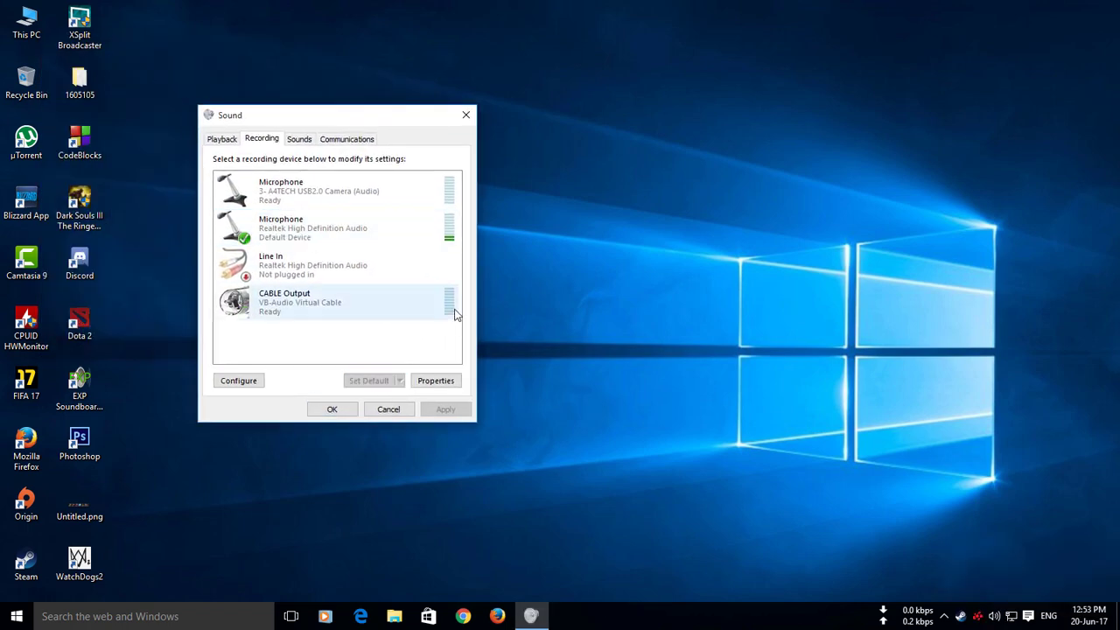
key(Escape)
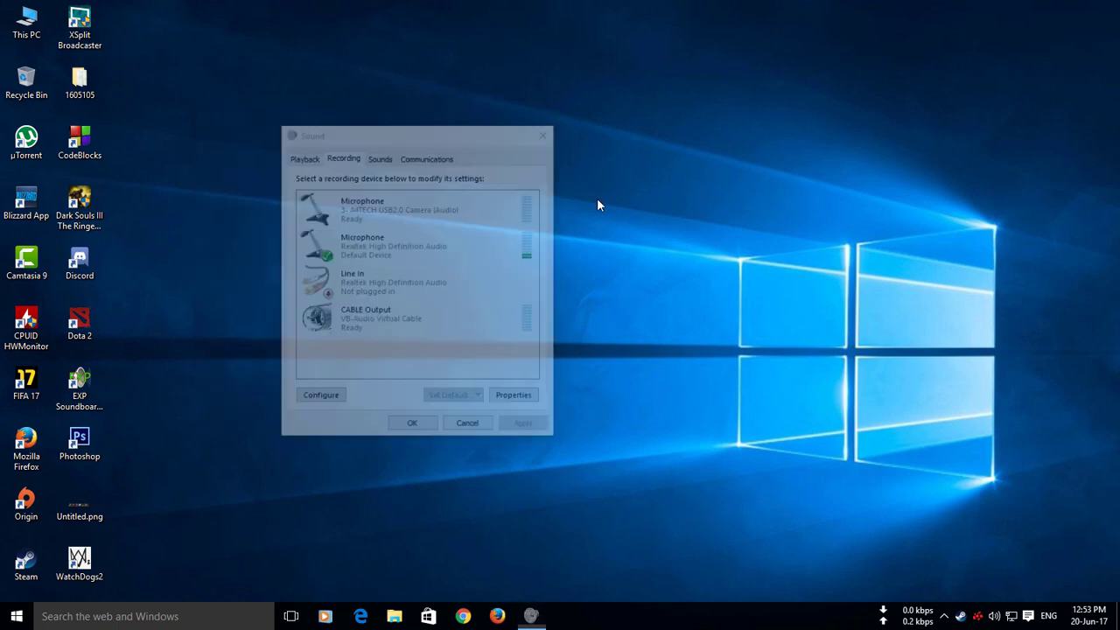
right_click(402, 253)
click(441, 315)
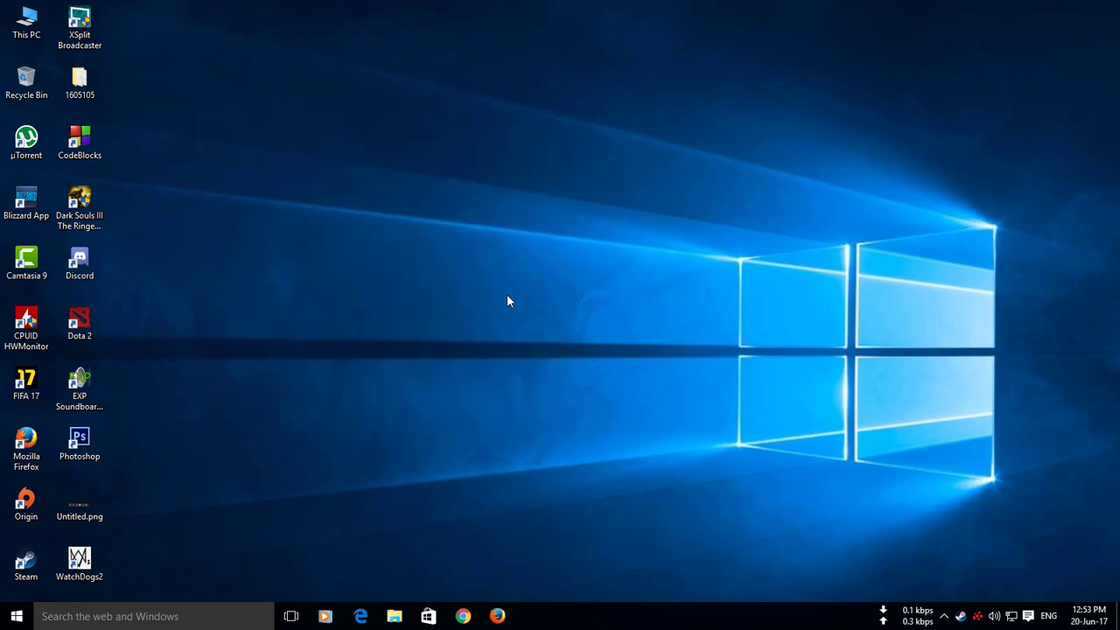
click(98, 381)
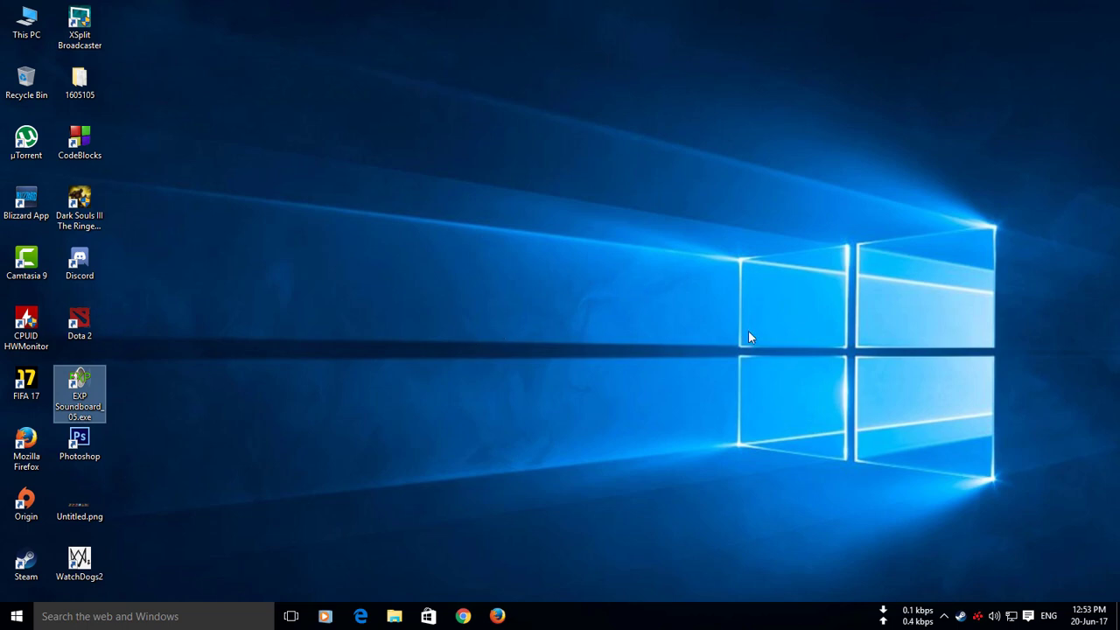
Set CABLE Output (VB-Audio Virtual Cable) as the default recording device in the Windows sound settings
right_click(994, 616)
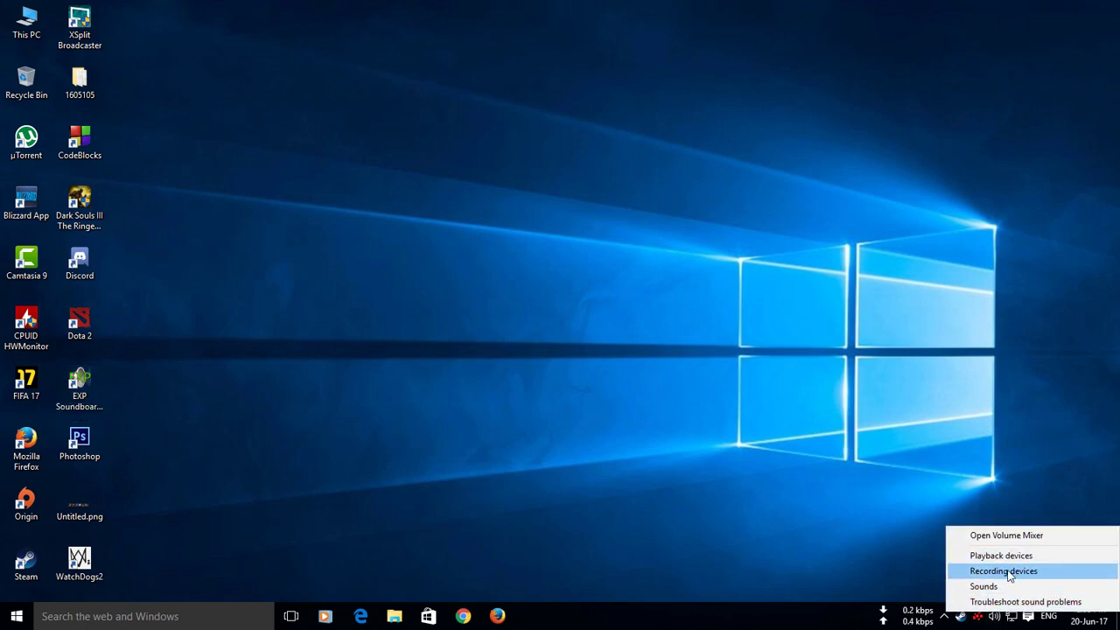
click(1000, 570)
click(219, 252)
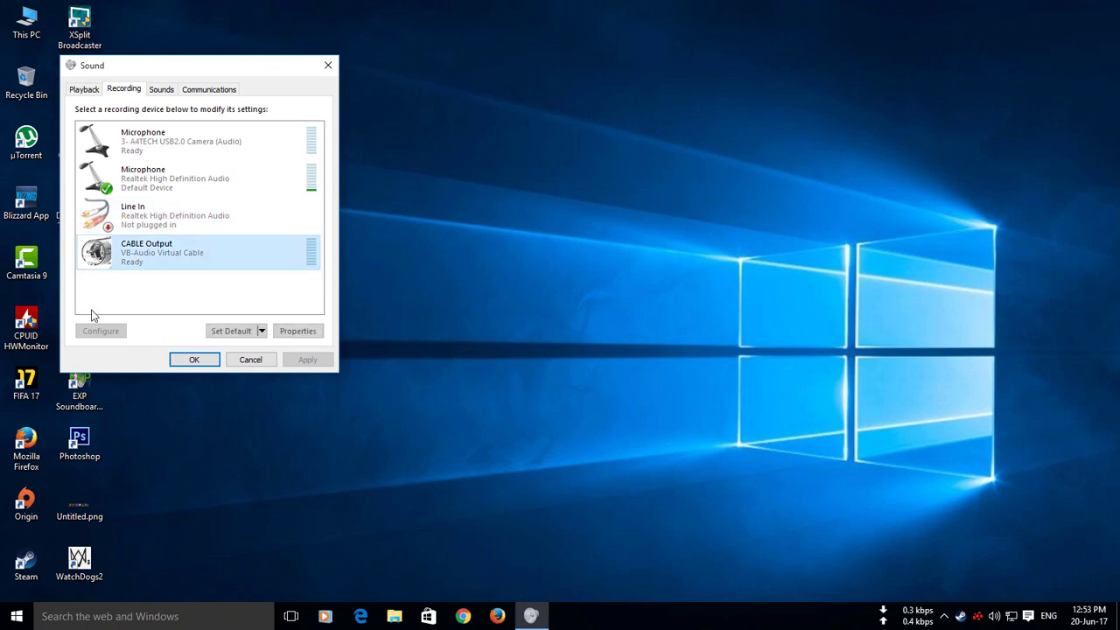
click(230, 331)
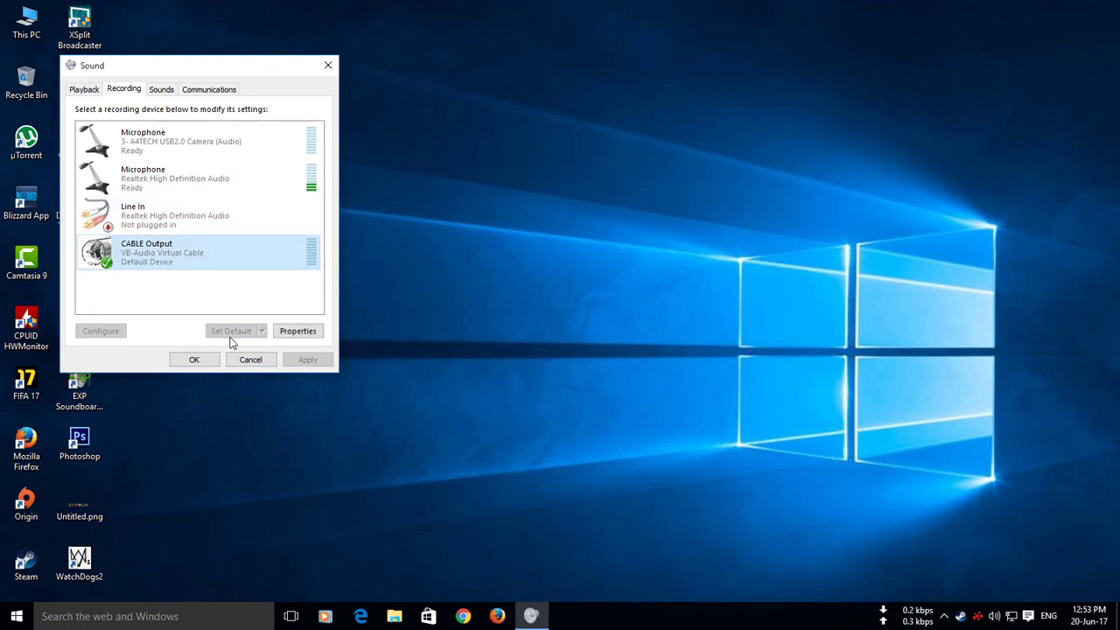
drag(260, 73, 457, 169)
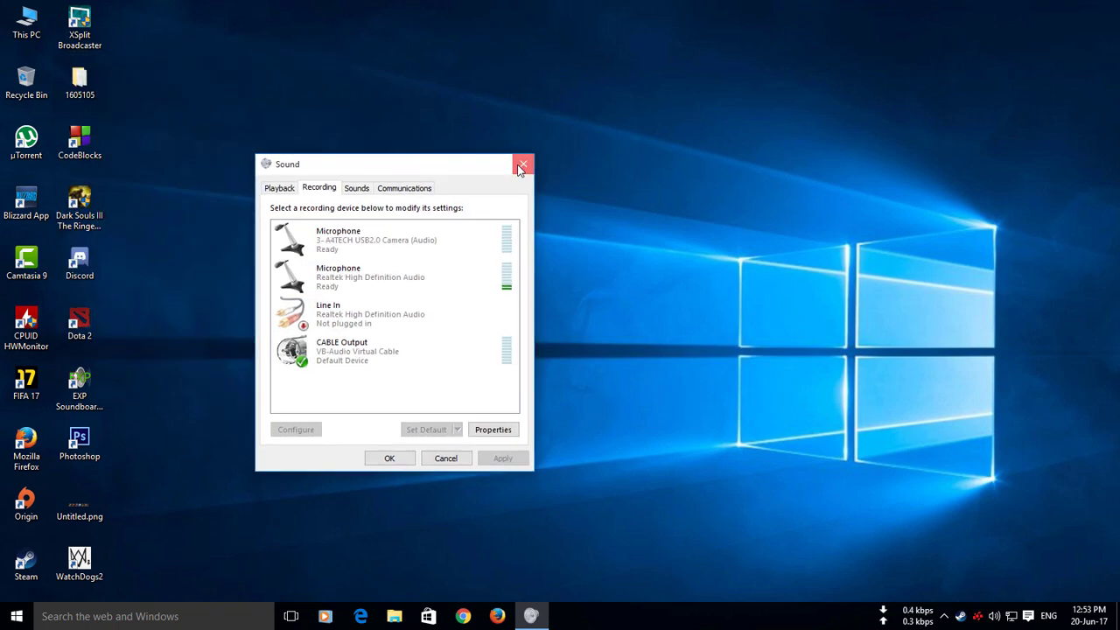
Open EXP Soundboard to view its clip list and output settings, and close the program
key(Return)
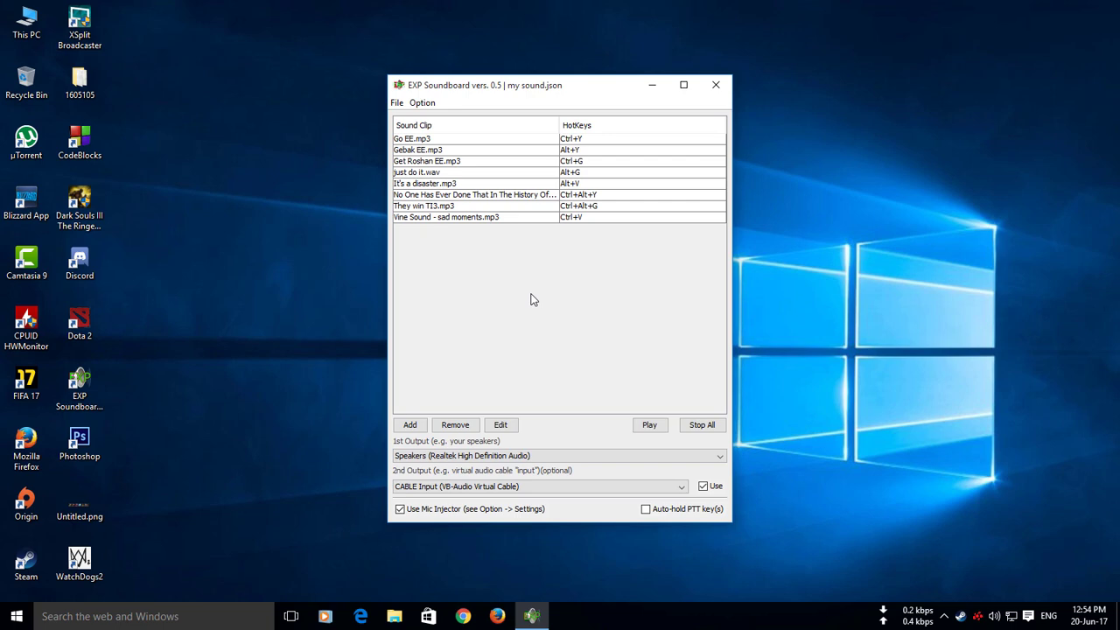
click(716, 85)
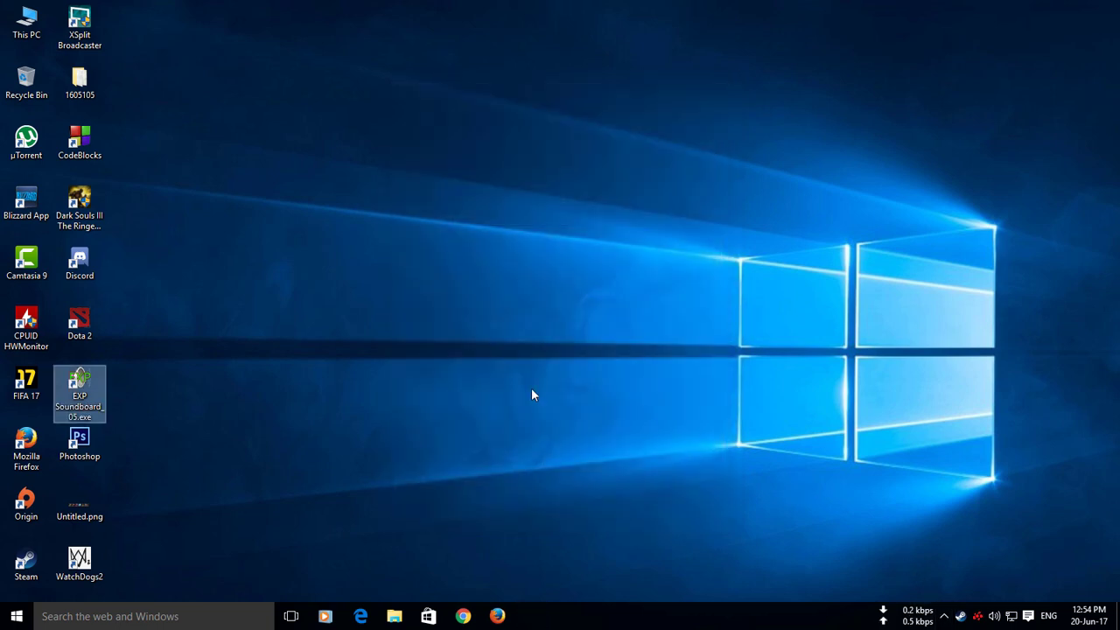